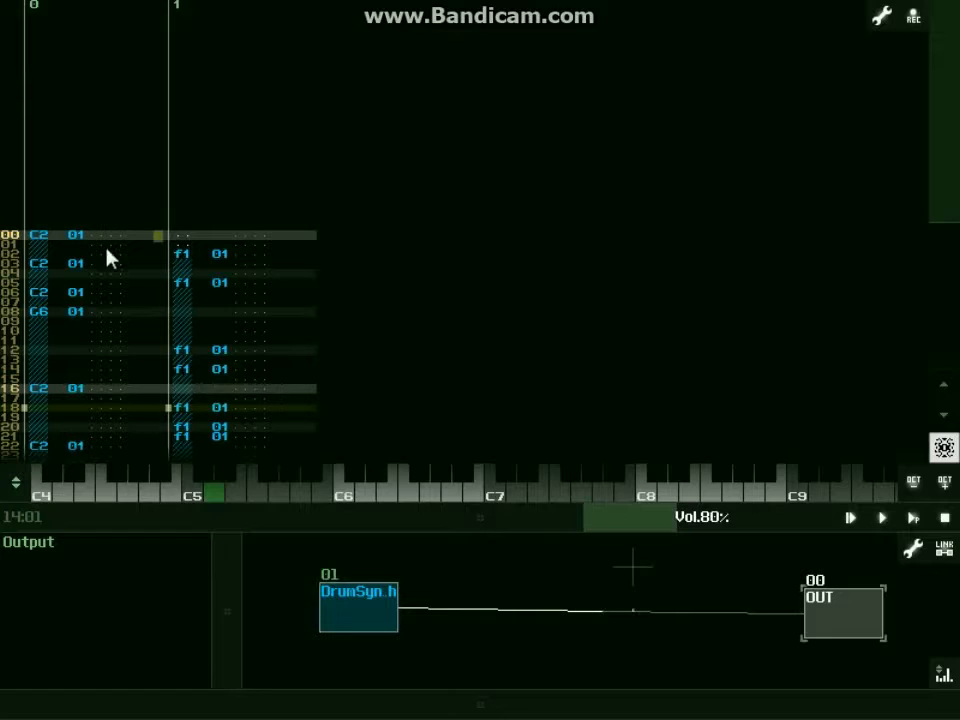
# Expand the pattern editor over the module view and play the two-track drum pattern.
pyautogui.click(356, 586)
pyautogui.moveTo(245, 588); pyautogui.dragTo(318, 712)
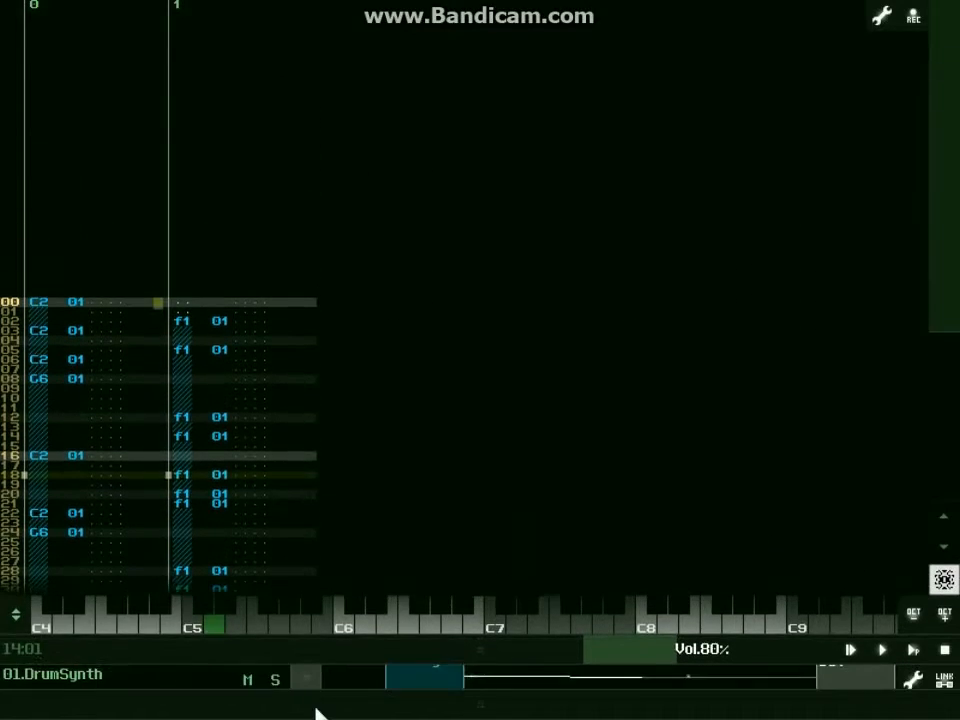
pyautogui.moveTo(354, 651); pyautogui.dragTo(352, 694)
pyautogui.click(336, 544)
pyautogui.click(234, 170)
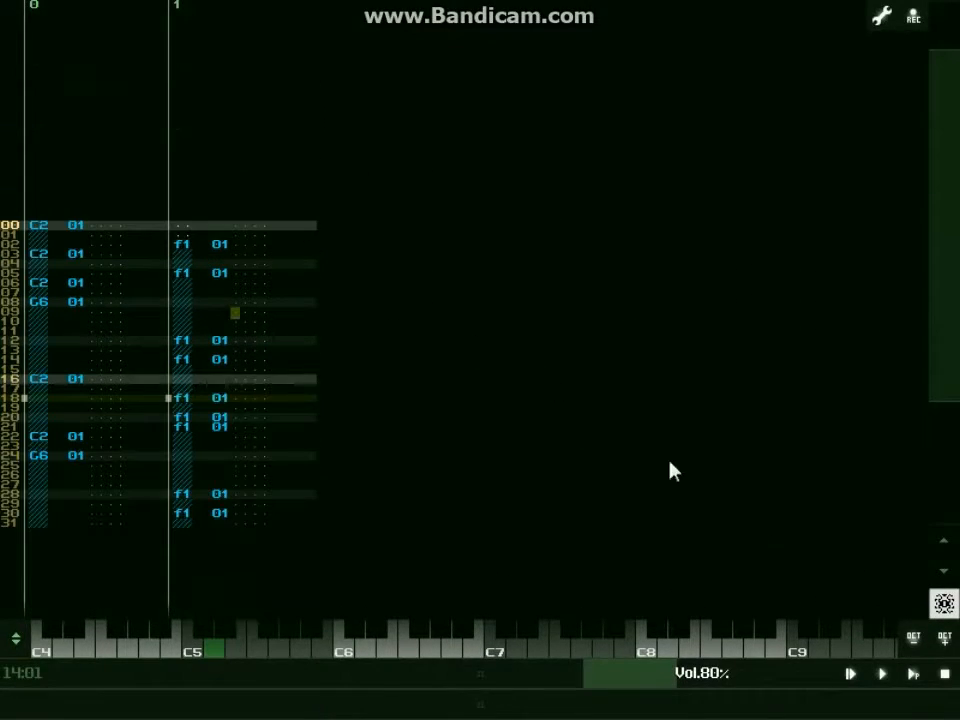
pyautogui.click(914, 675)
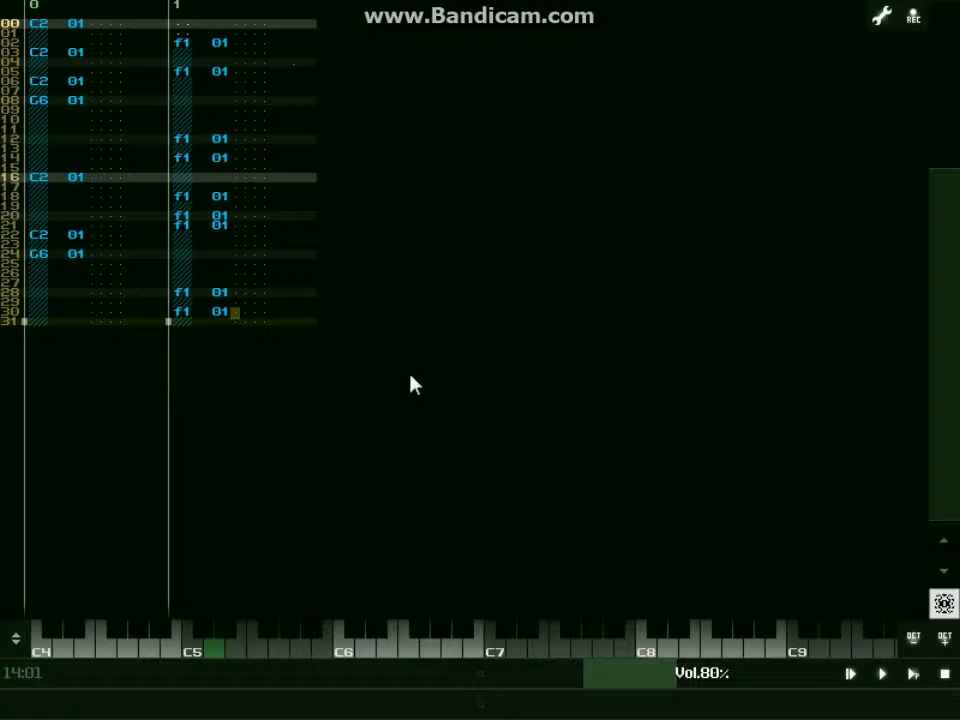
# Reveal the module view again and add a Loop effect module between DrumSynth and OUT.
pyautogui.moveTo(510, 690); pyautogui.dragTo(497, 294)
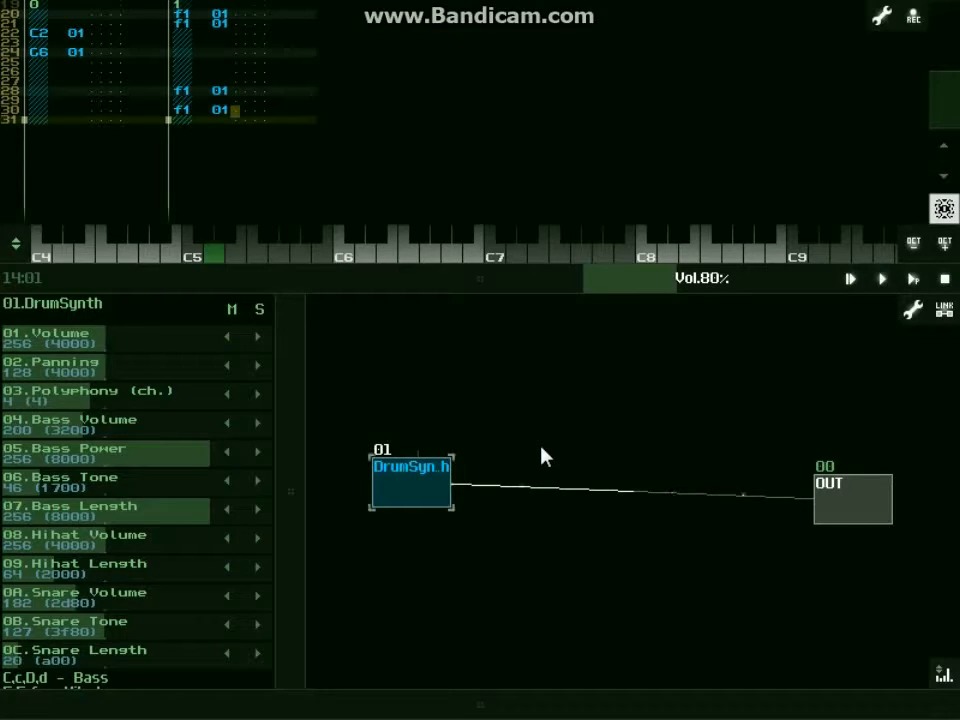
pyautogui.doubleClick(583, 500)
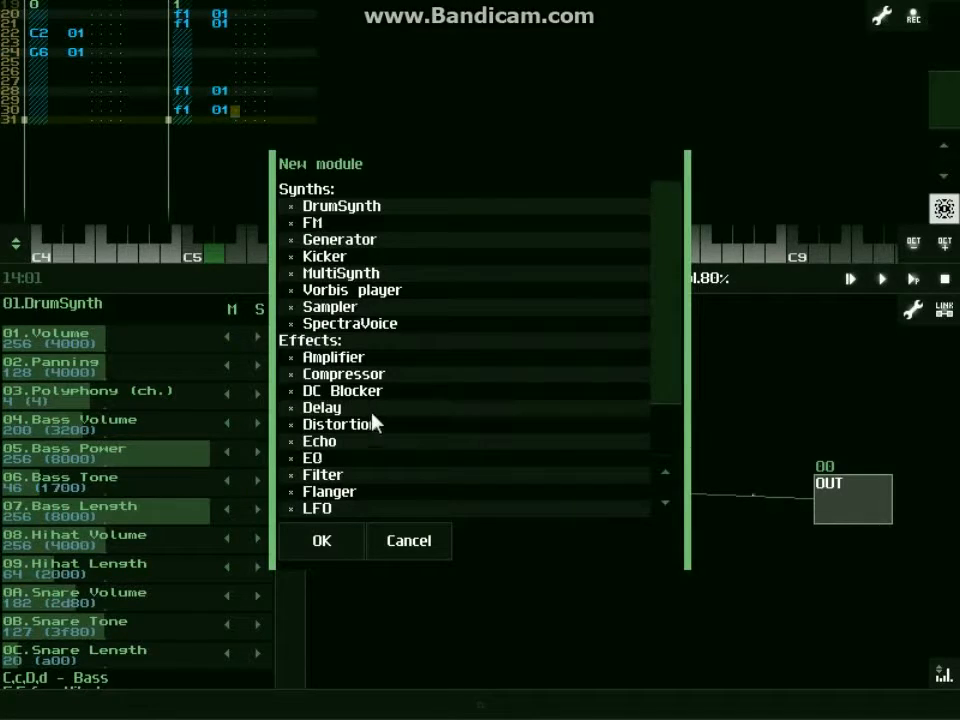
pyautogui.scroll(-1, 364, 427)
pyautogui.scroll(-1, 364, 427)
pyautogui.doubleClick(378, 444)
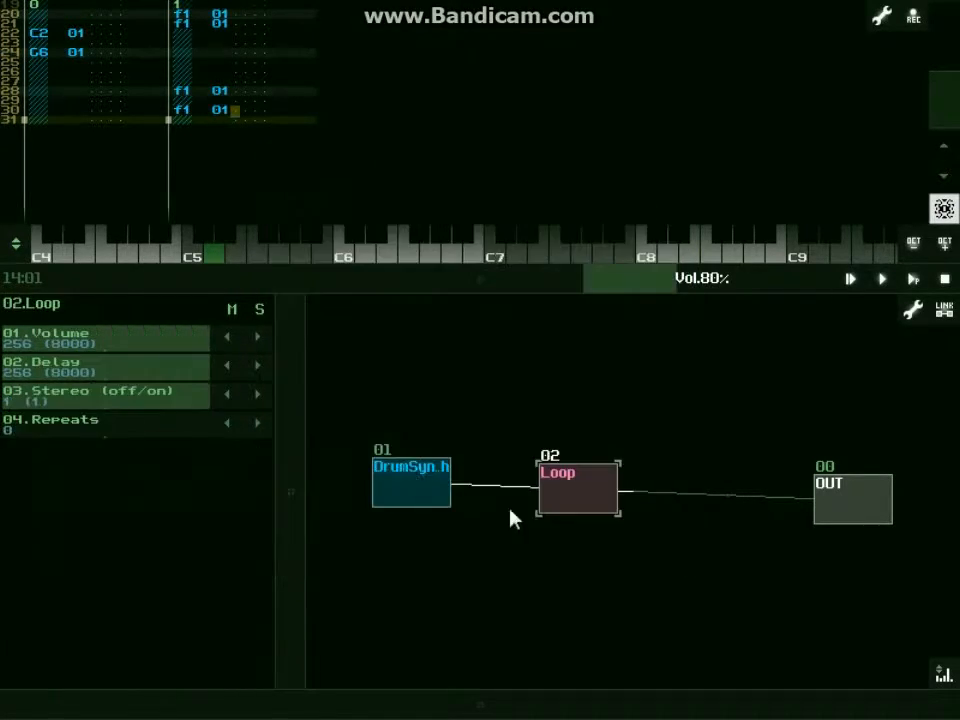
# Route DrumSynth through Loop into OUT without a direct link, and space the DrumSynth and Loop modules apart.
pyautogui.moveTo(435, 492); pyautogui.dragTo(562, 500)
pyautogui.moveTo(572, 496); pyautogui.dragTo(828, 500)
pyautogui.moveTo(826, 499); pyautogui.dragTo(432, 470)
pyautogui.moveTo(570, 500); pyautogui.dragTo(617, 497)
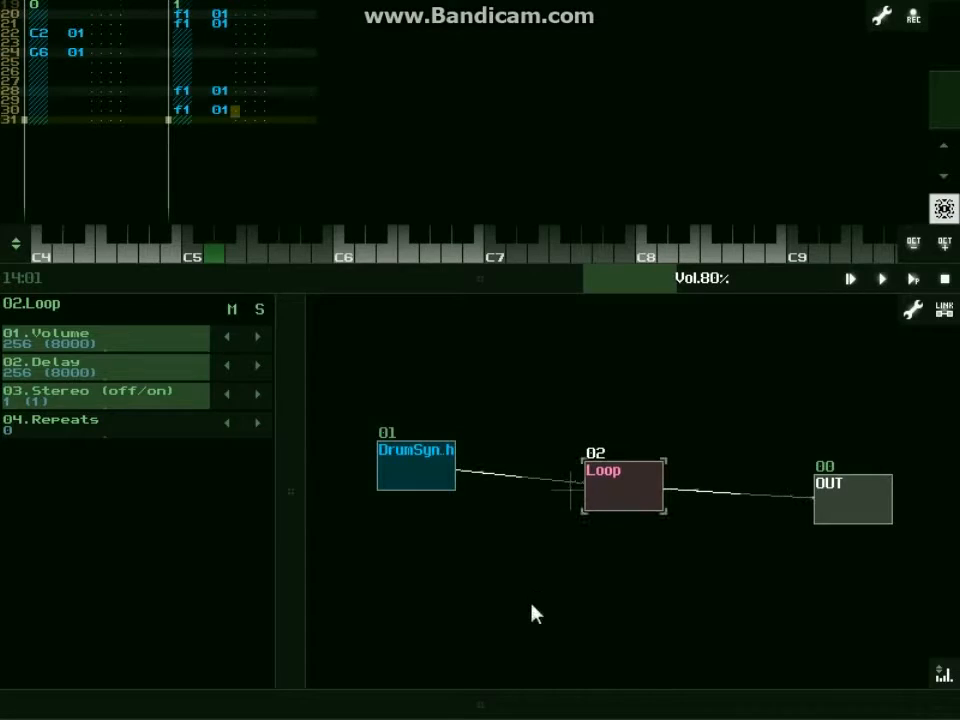
# Widen the module controller area and adjust the divider below the pattern editor to show Loop's parameters.
pyautogui.moveTo(292, 440); pyautogui.dragTo(432, 450)
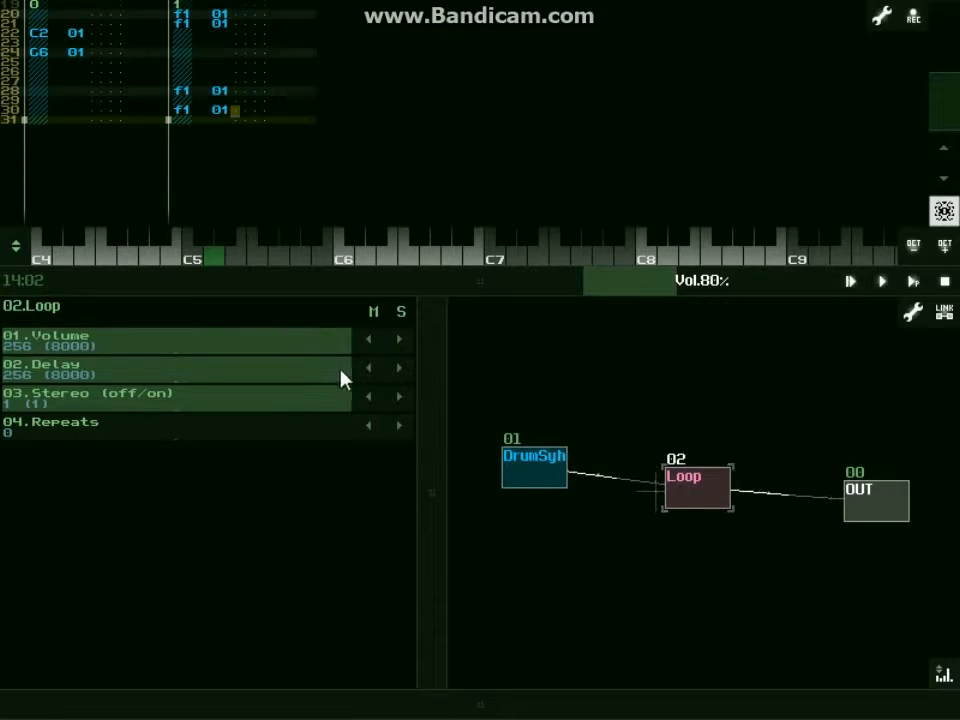
pyautogui.moveTo(435, 418); pyautogui.dragTo(394, 499)
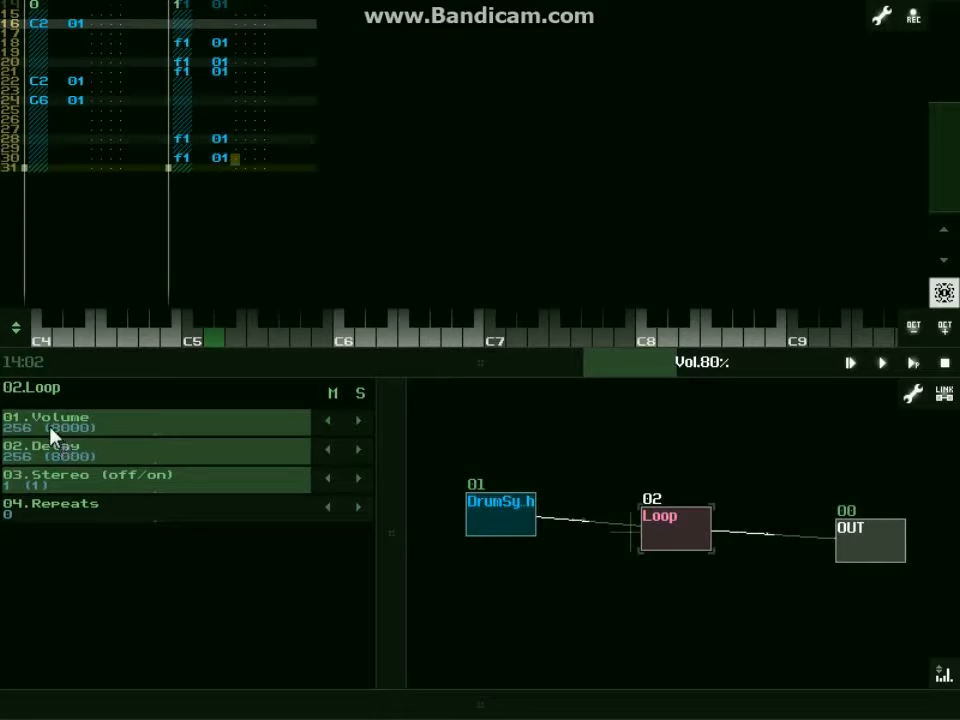
pyautogui.moveTo(311, 428); pyautogui.dragTo(318, 428)
# Audition DrumSynth's A6 note on the on-screen keyboard.
pyautogui.click(490, 540)
pyautogui.click(450, 340)
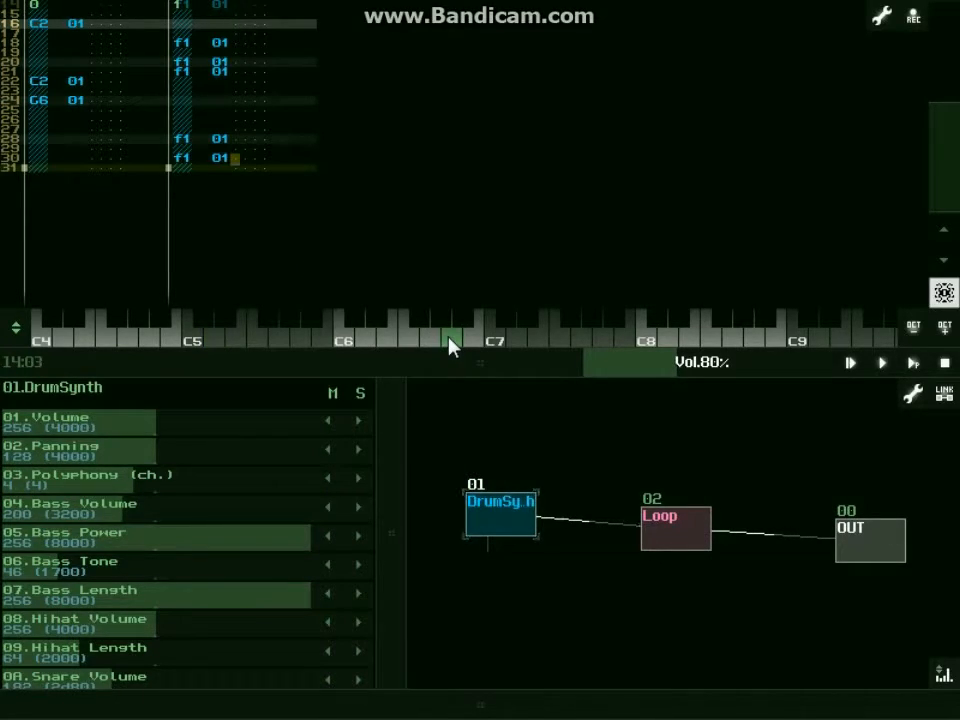
pyautogui.click(450, 342)
# Set Loop's Repeats to 1 and audition the A6 note of DrumSynth through it.
pyautogui.click(678, 549)
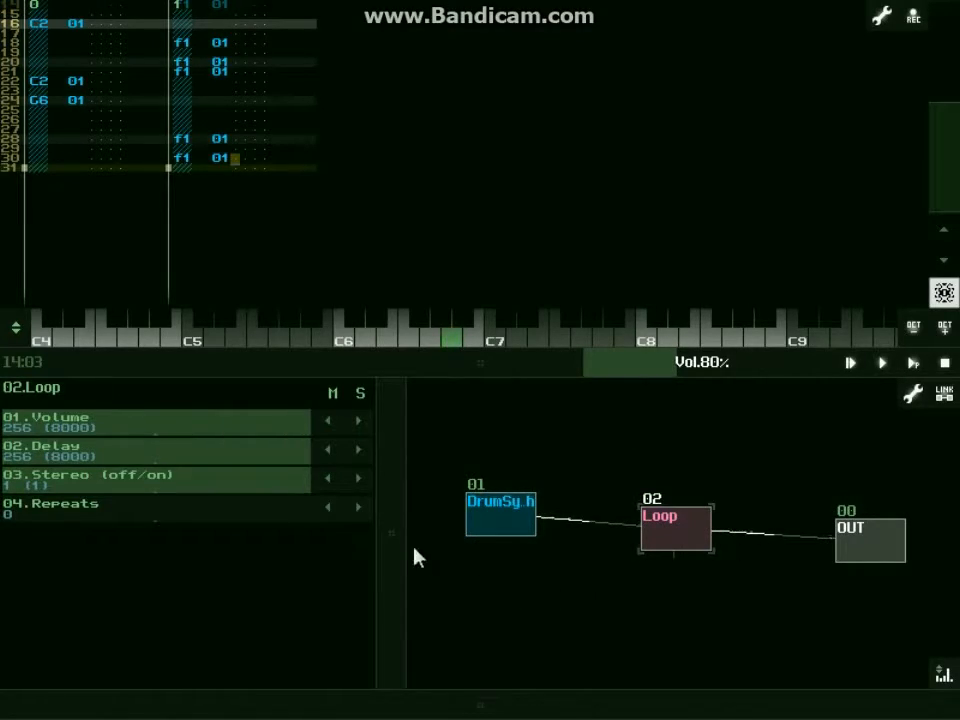
pyautogui.click(359, 508)
pyautogui.click(502, 508)
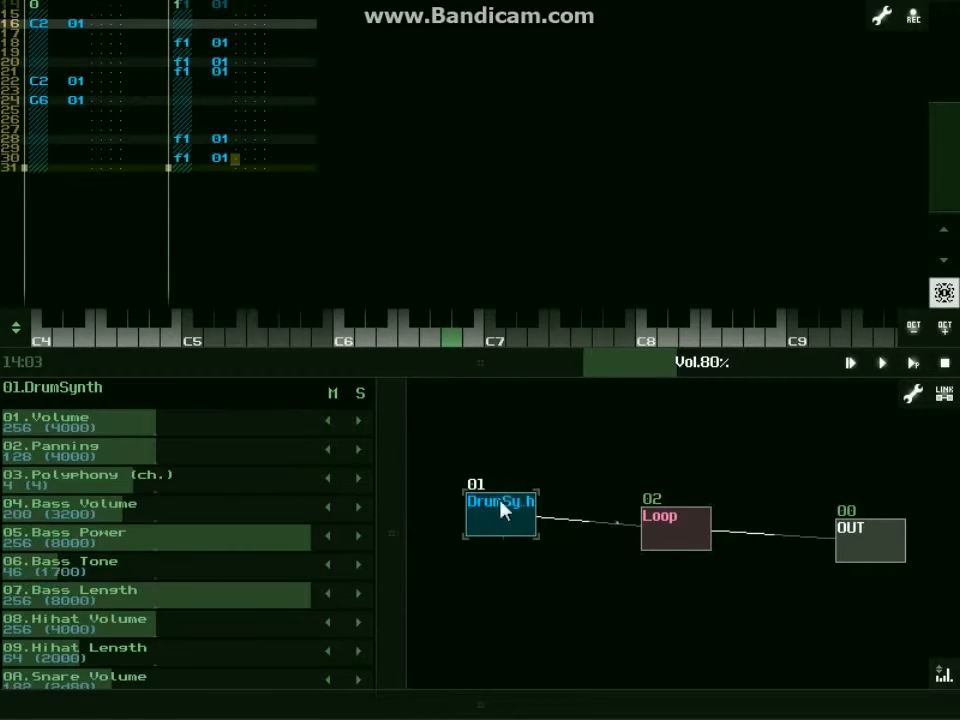
pyautogui.click(459, 338)
# Return Loop's Repeats to 0 and start playing the drum pattern.
pyautogui.click(683, 522)
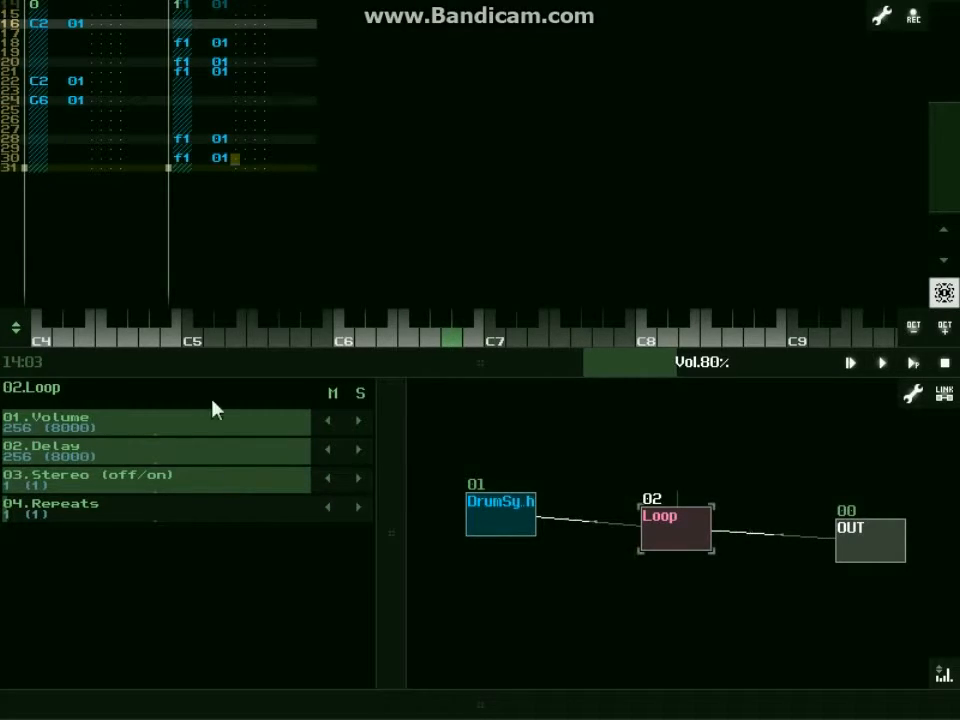
pyautogui.click(468, 510)
pyautogui.click(651, 544)
pyautogui.click(913, 363)
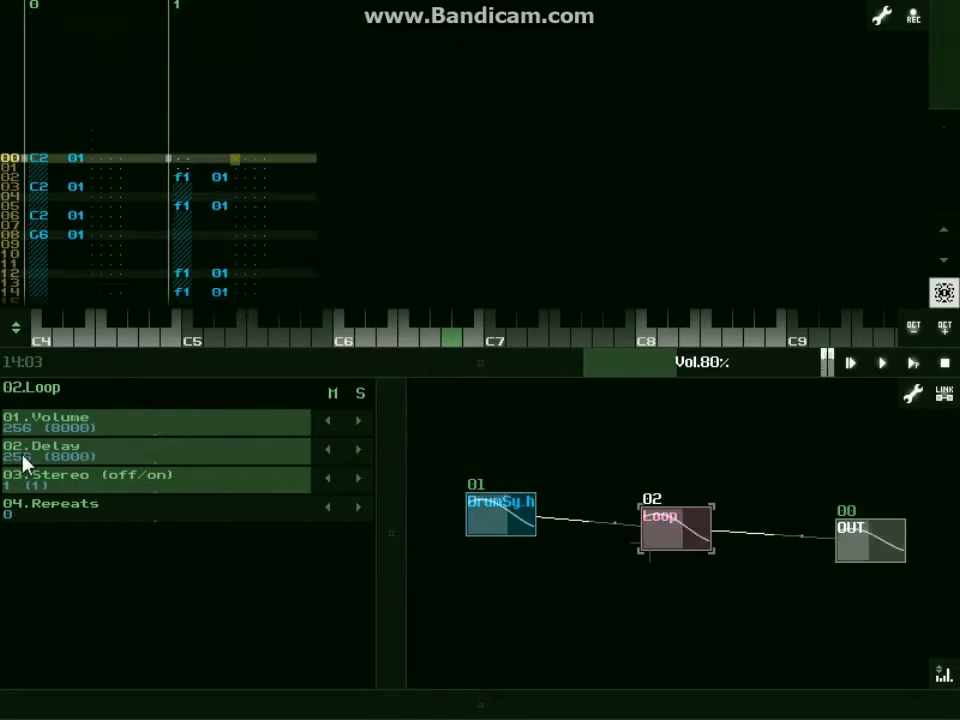
# Set Loop's Delay to 57 and its Repeats to 4 while the pattern plays.
pyautogui.moveTo(289, 459); pyautogui.dragTo(66, 489)
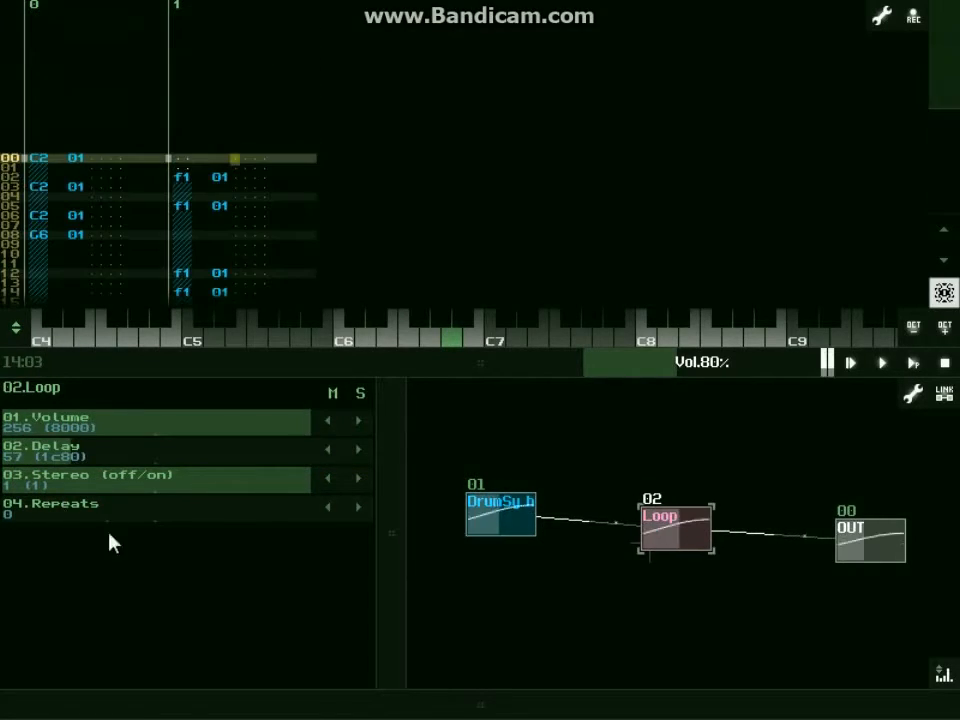
pyautogui.click(359, 509)
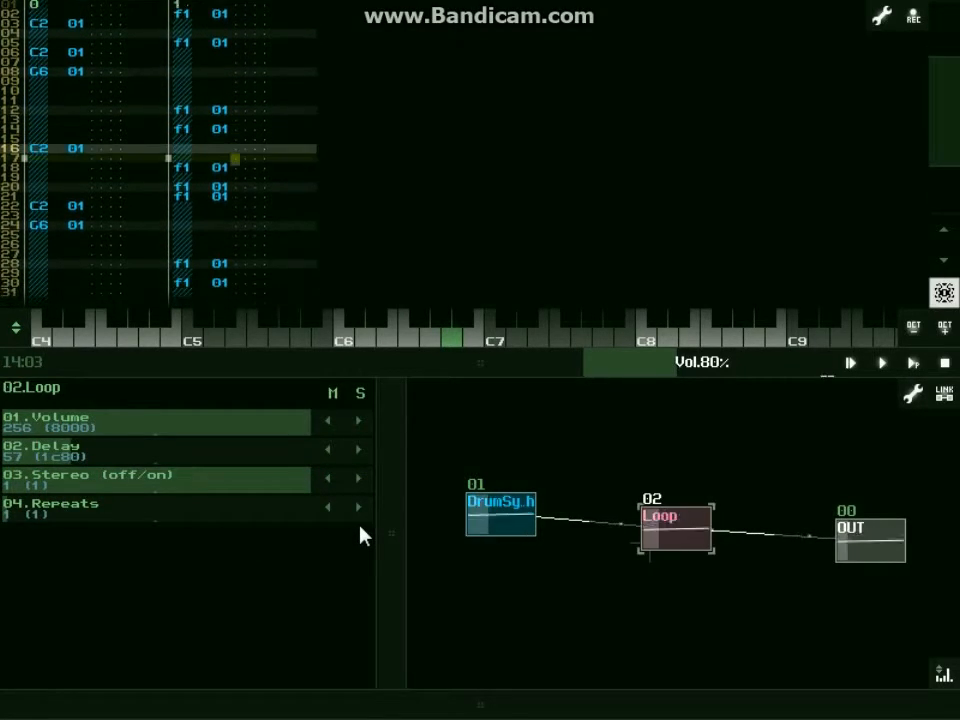
pyautogui.click(359, 509)
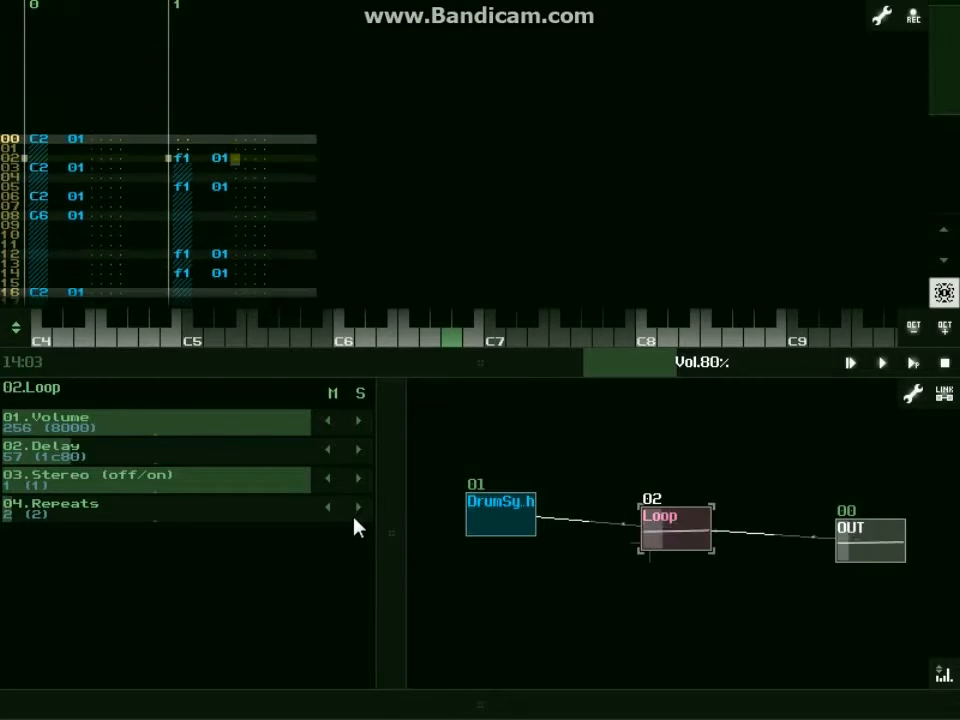
pyautogui.click(352, 508)
pyautogui.click(352, 509)
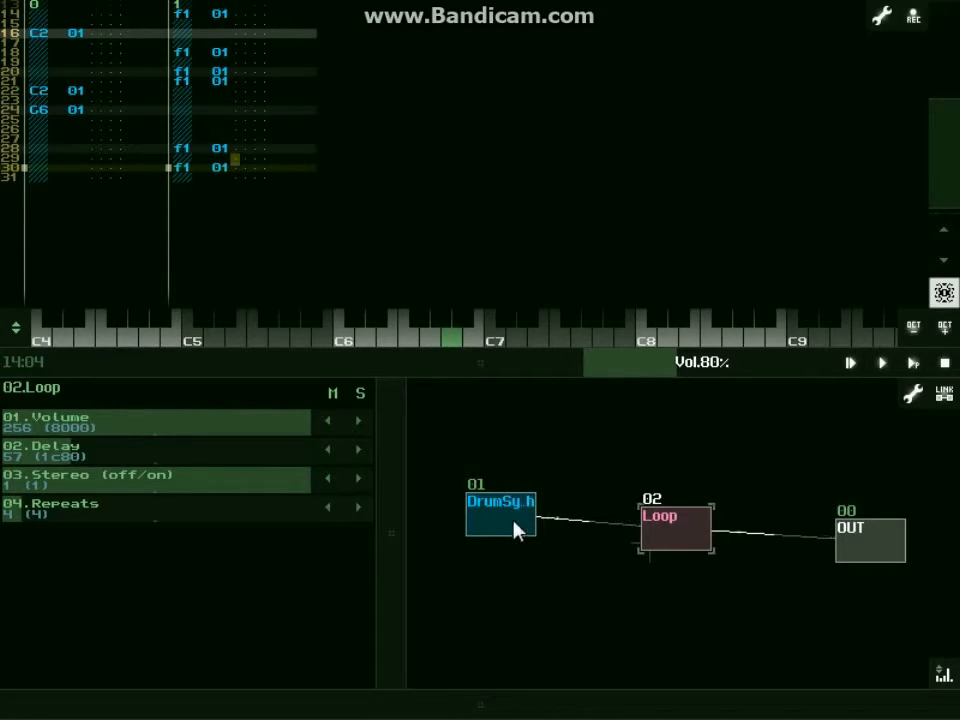
# Move the Loop module down, below the line between DrumSynth and OUT.
pyautogui.moveTo(652, 529); pyautogui.dragTo(645, 612)
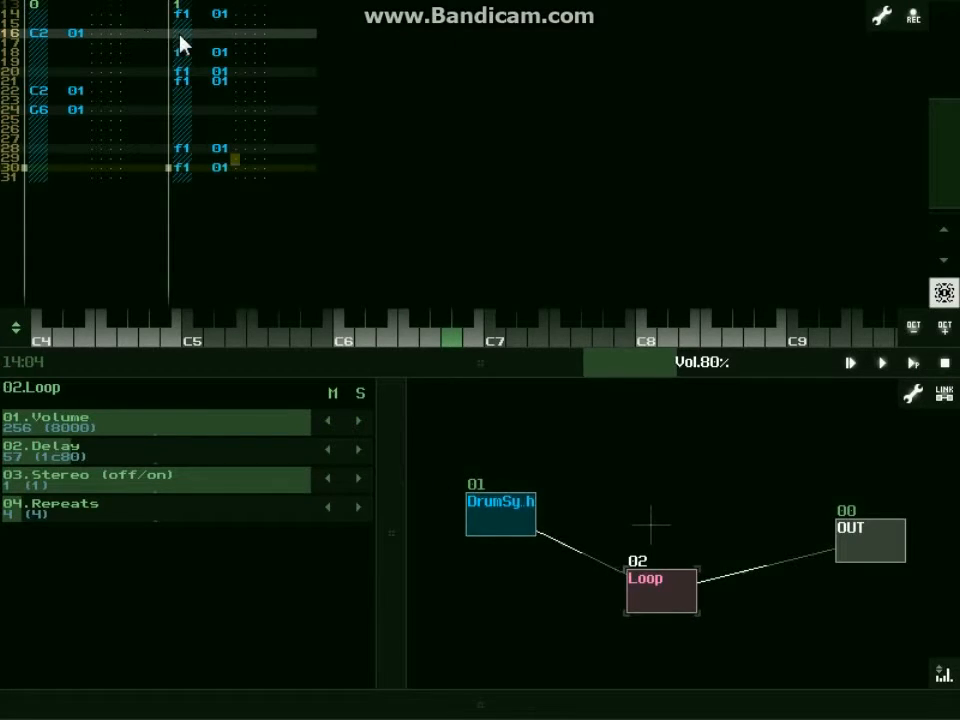
pyautogui.scroll(4, 190, 35)
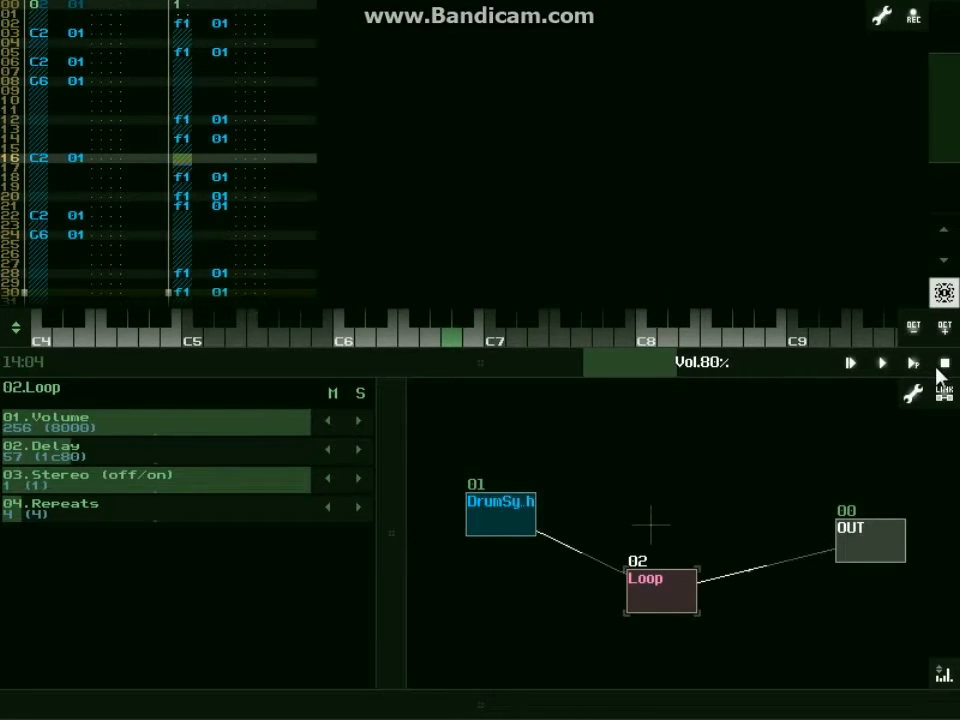
# Set Loop's Delay to 79 and its Repeats to 1 during pattern playback, and stop the playback.
pyautogui.moveTo(124, 458)
pyautogui.mouseDown()
pyautogui.moveTo(92, 467)
pyautogui.moveTo(131, 467)
pyautogui.moveTo(119, 474)
pyautogui.mouseUp()
pyautogui.moveTo(92, 521); pyautogui.dragTo(171, 526)
pyautogui.click(913, 364)
pyautogui.moveTo(150, 465); pyautogui.dragTo(127, 462)
pyautogui.moveTo(117, 505); pyautogui.dragTo(81, 516)
pyautogui.moveTo(86, 453); pyautogui.dragTo(122, 449)
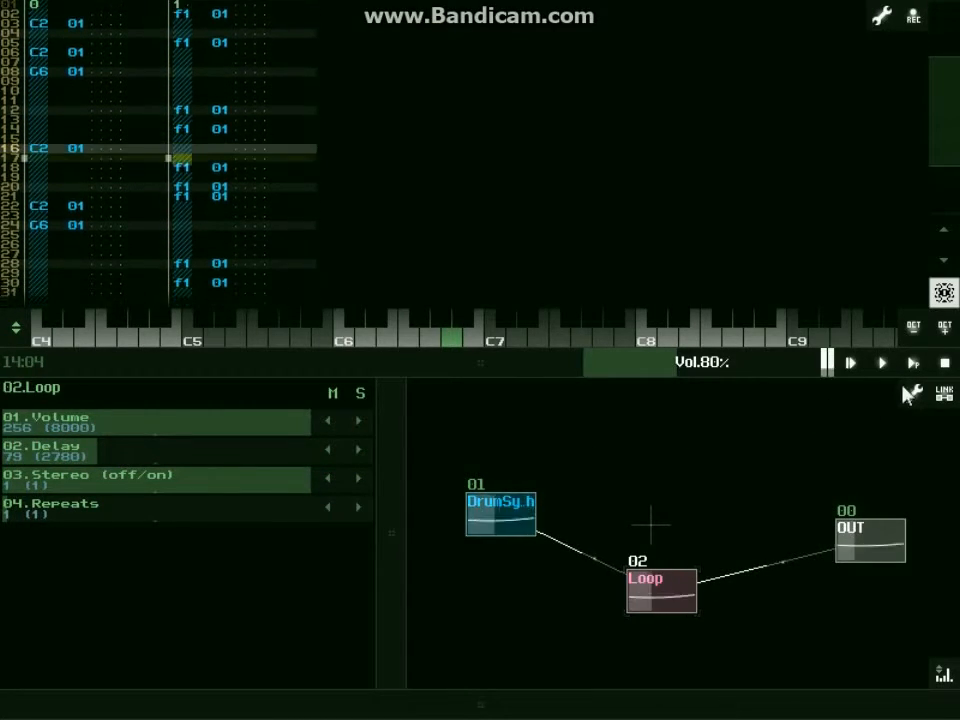
pyautogui.click(943, 366)
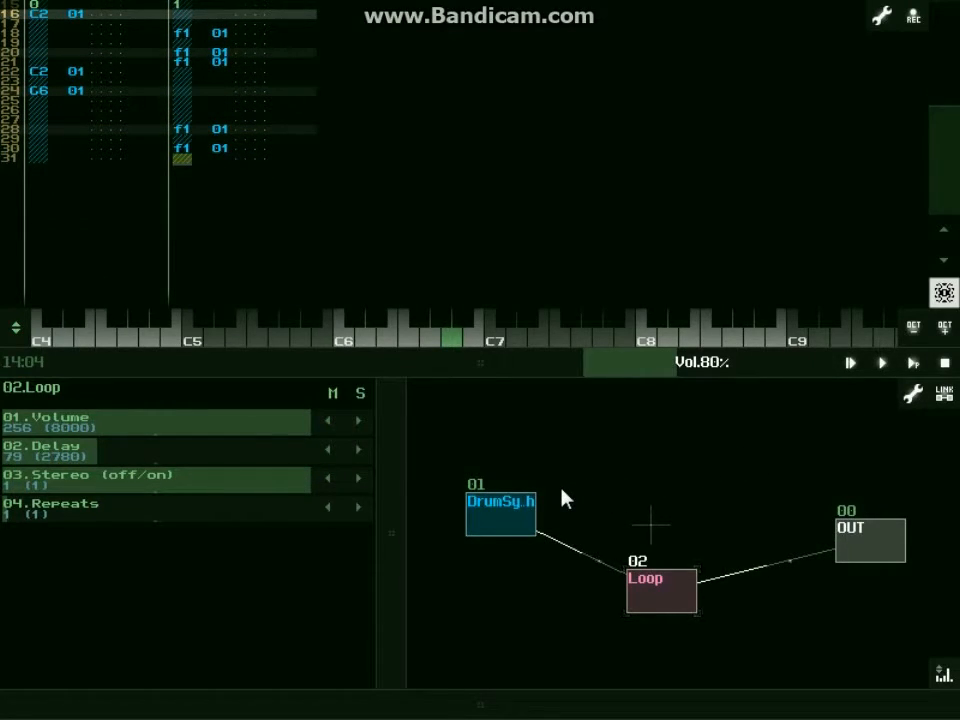
# Move the Loop module closer to DrumSynth and link DrumSynth directly to OUT as well.
pyautogui.moveTo(670, 596); pyautogui.dragTo(615, 596)
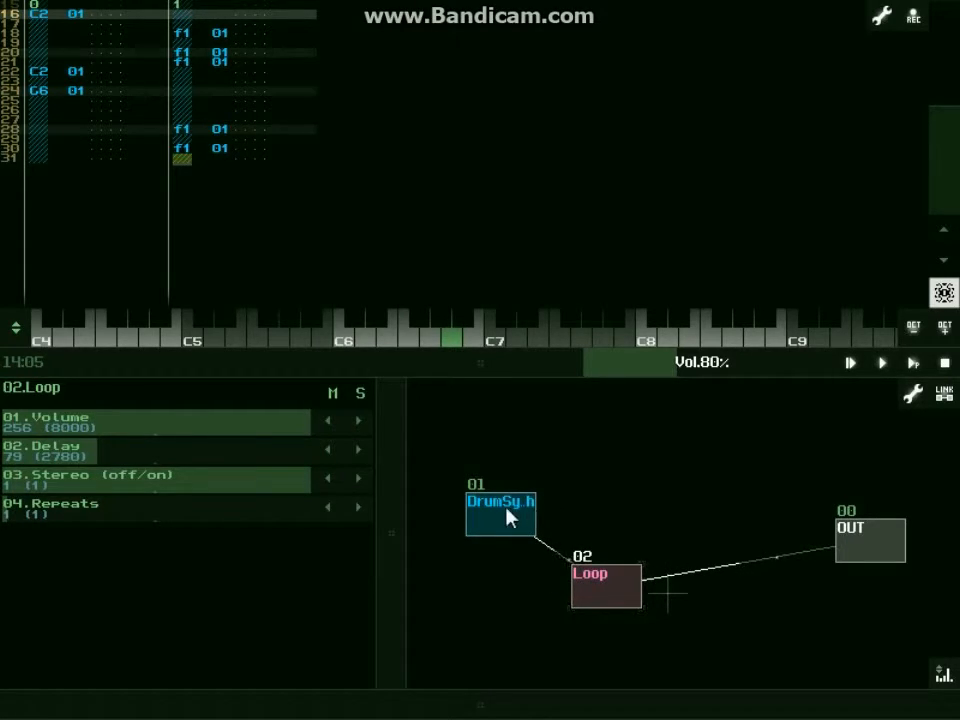
pyautogui.moveTo(524, 500); pyautogui.dragTo(866, 549)
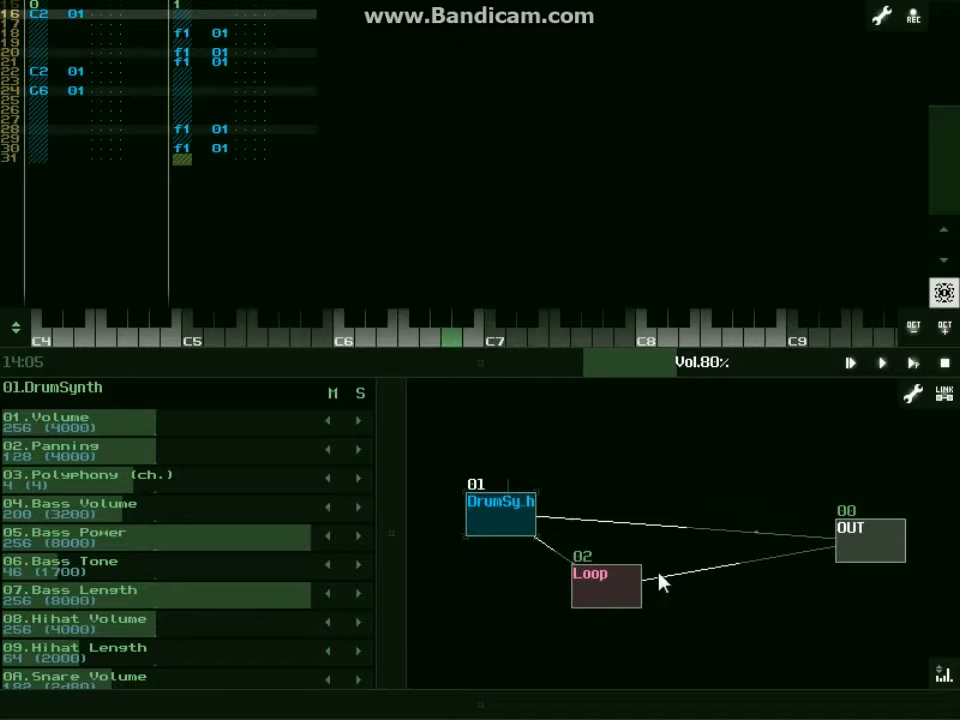
# Play the pattern with the master volume lowered to 51% and save the project.
pyautogui.click(917, 366)
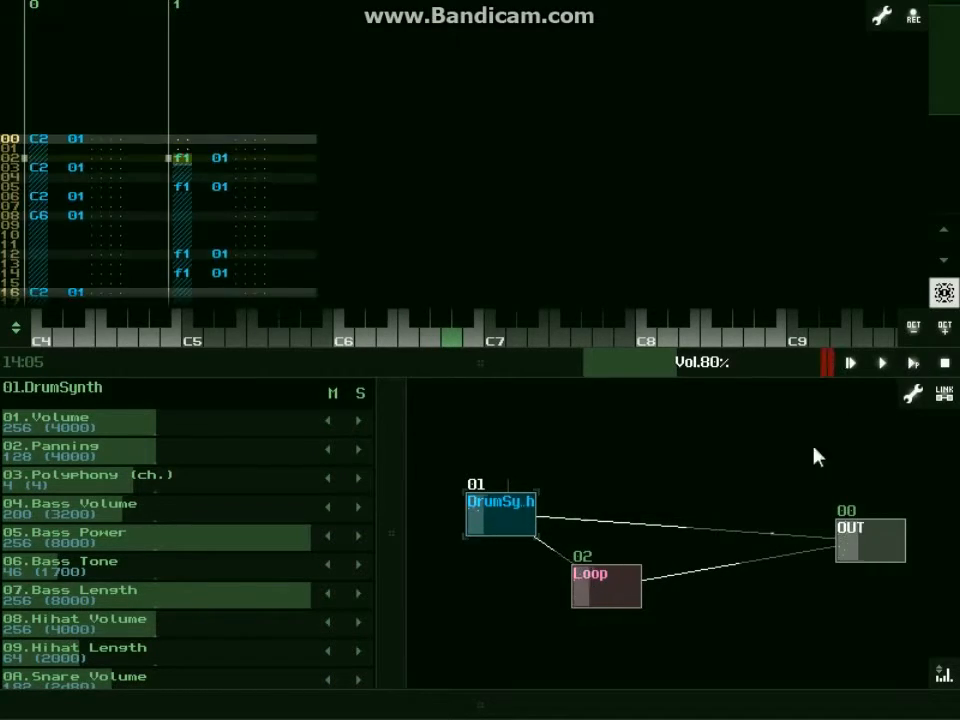
pyautogui.click(636, 581)
pyautogui.moveTo(722, 369); pyautogui.dragTo(688, 374)
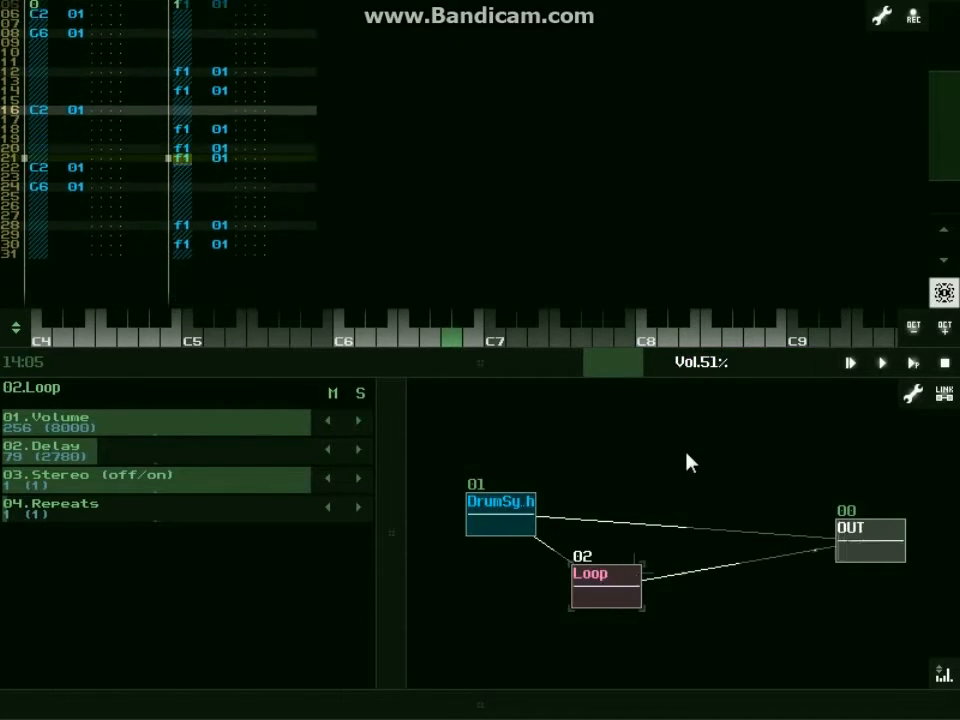
pyautogui.hotkey('ctrl', 's')
pyautogui.click(345, 370)
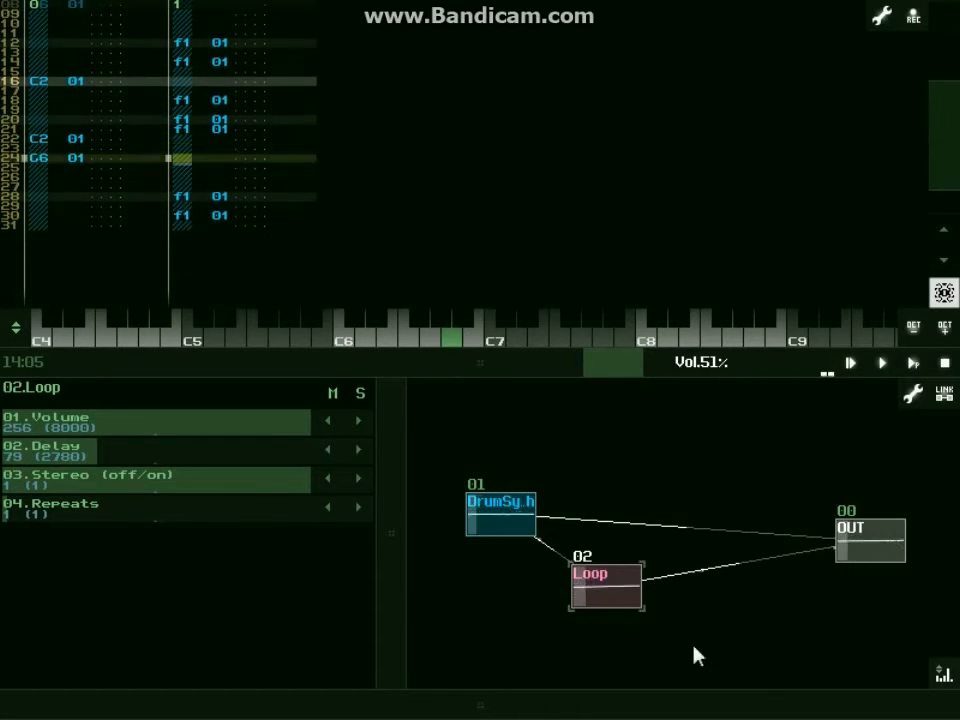
# Set Loop's Volume to 129, Delay to 97 and Repeats to 7.
pyautogui.moveTo(170, 513); pyautogui.dragTo(150, 474)
pyautogui.moveTo(240, 425); pyautogui.dragTo(114, 437)
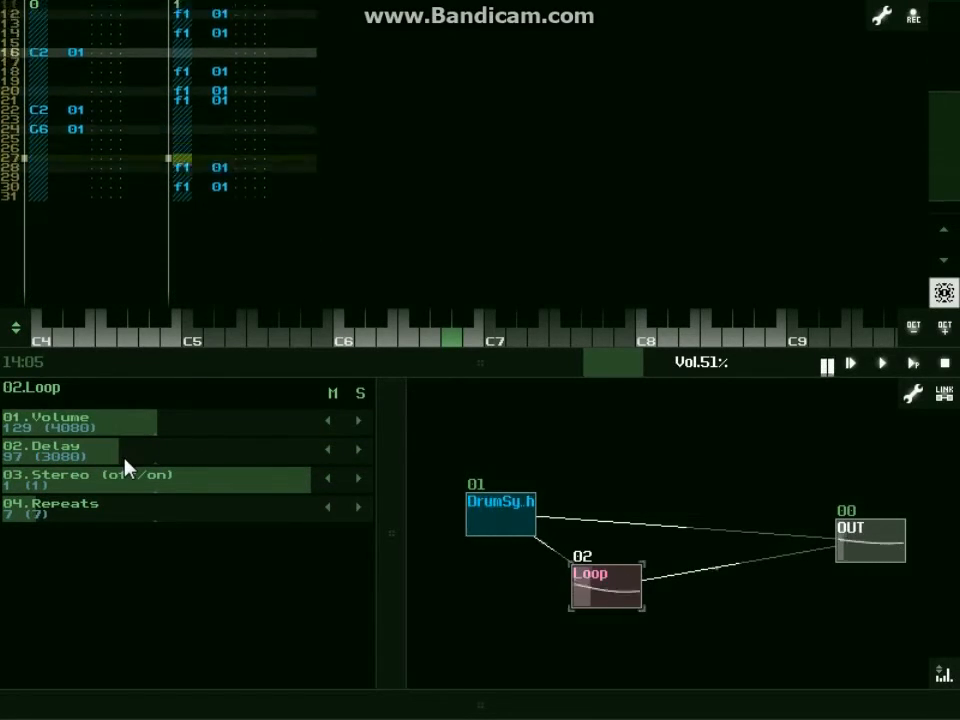
# Try Loop with Delay at 22 and Repeats at 8 while the pattern plays.
pyautogui.moveTo(128, 508); pyautogui.dragTo(112, 513)
pyautogui.moveTo(141, 459); pyautogui.dragTo(117, 461)
pyautogui.moveTo(107, 514); pyautogui.dragTo(79, 521)
pyautogui.moveTo(103, 462); pyautogui.dragTo(36, 466)
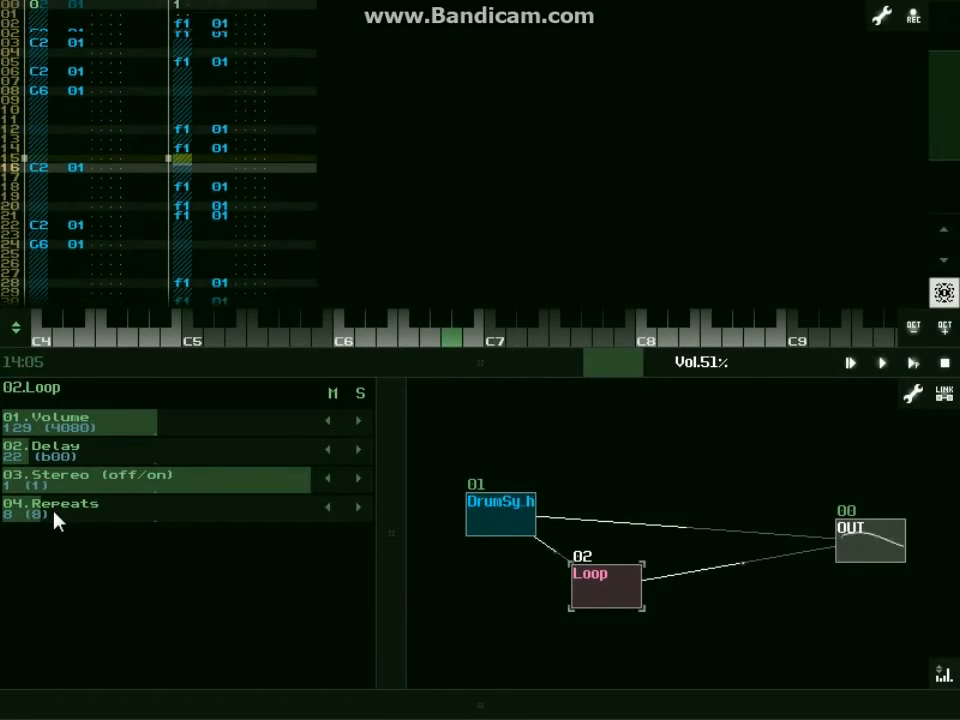
# Try Loop with Repeats at 3 and Delay raised to 67, then 84.
pyautogui.moveTo(66, 513); pyautogui.dragTo(47, 521)
pyautogui.moveTo(37, 455); pyautogui.dragTo(93, 462)
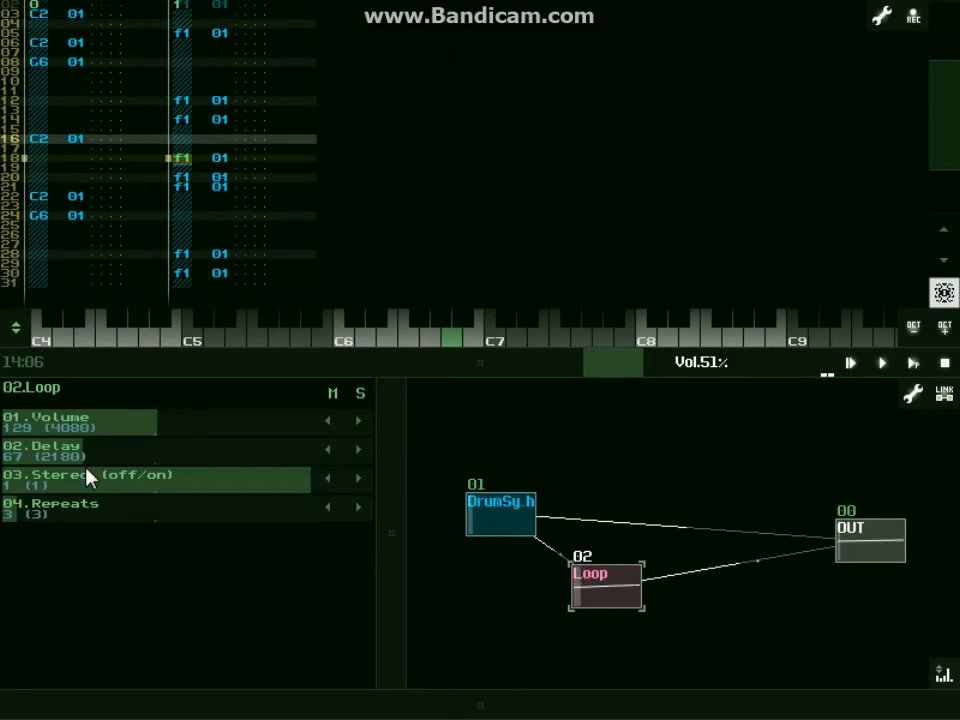
pyautogui.click(55, 515)
pyautogui.moveTo(75, 460); pyautogui.dragTo(97, 465)
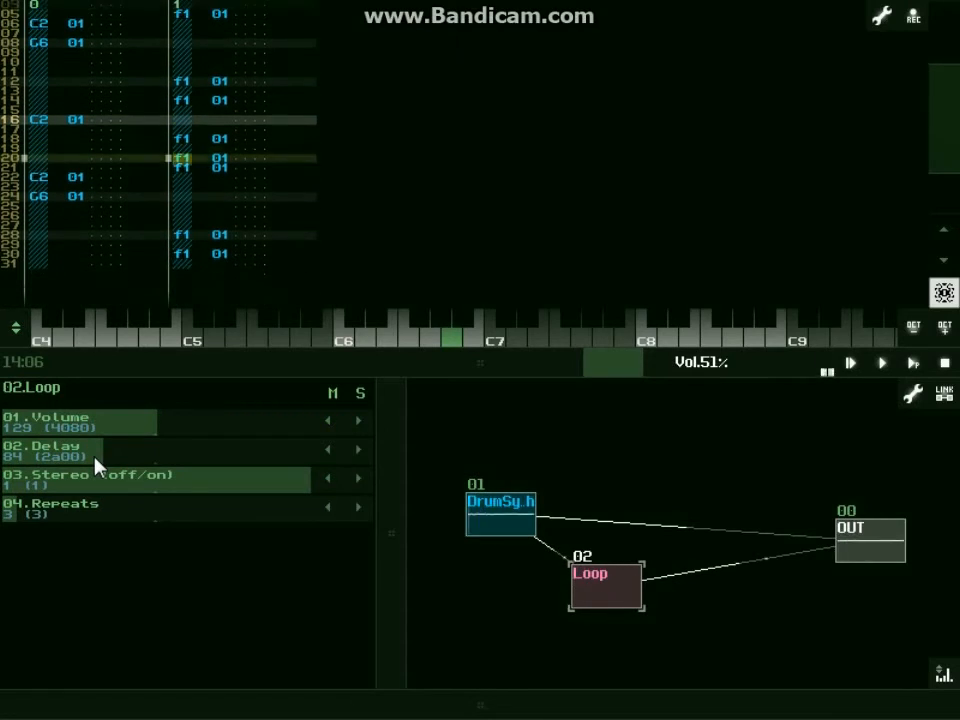
# Set Loop's Repeats to 6 and its Delay to 18.
pyautogui.click(72, 511)
pyautogui.moveTo(70, 511); pyautogui.dragTo(86, 510)
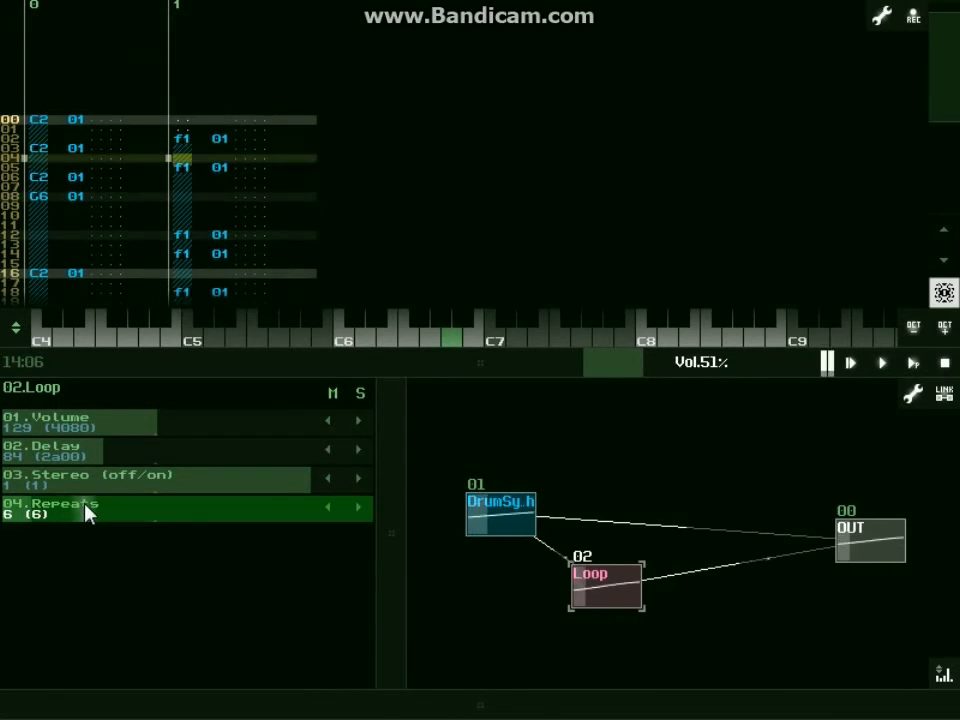
pyautogui.moveTo(92, 461); pyautogui.dragTo(13, 456)
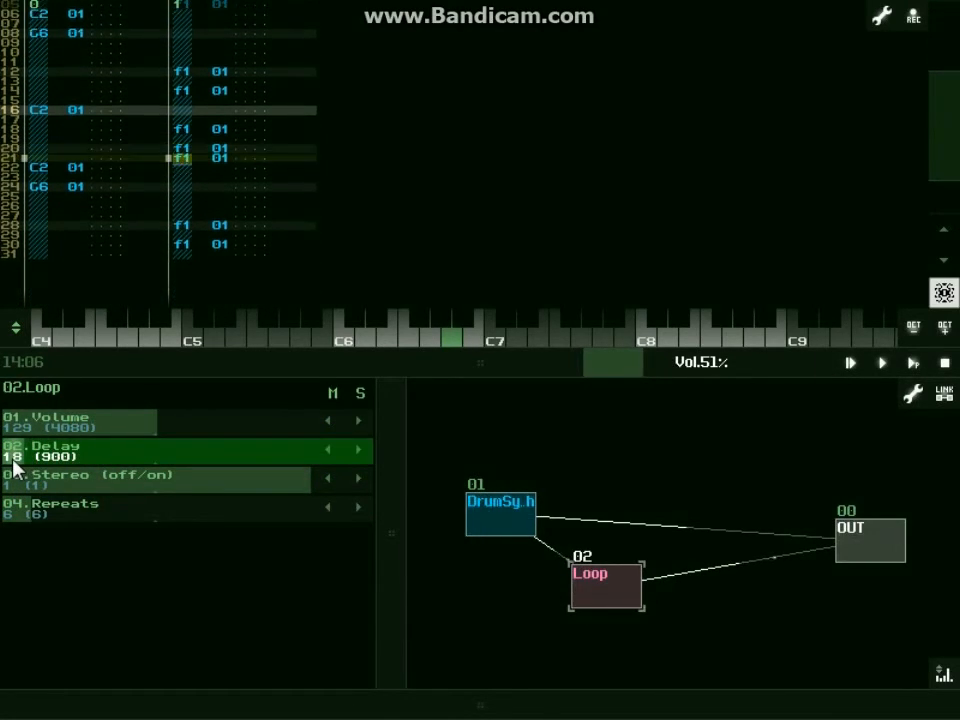
# Set Loop's Repeats to 8 and its Delay to 28, and stop the pattern playback.
pyautogui.moveTo(28, 510)
pyautogui.mouseDown()
pyautogui.moveTo(50, 516)
pyautogui.moveTo(43, 521)
pyautogui.mouseUp()
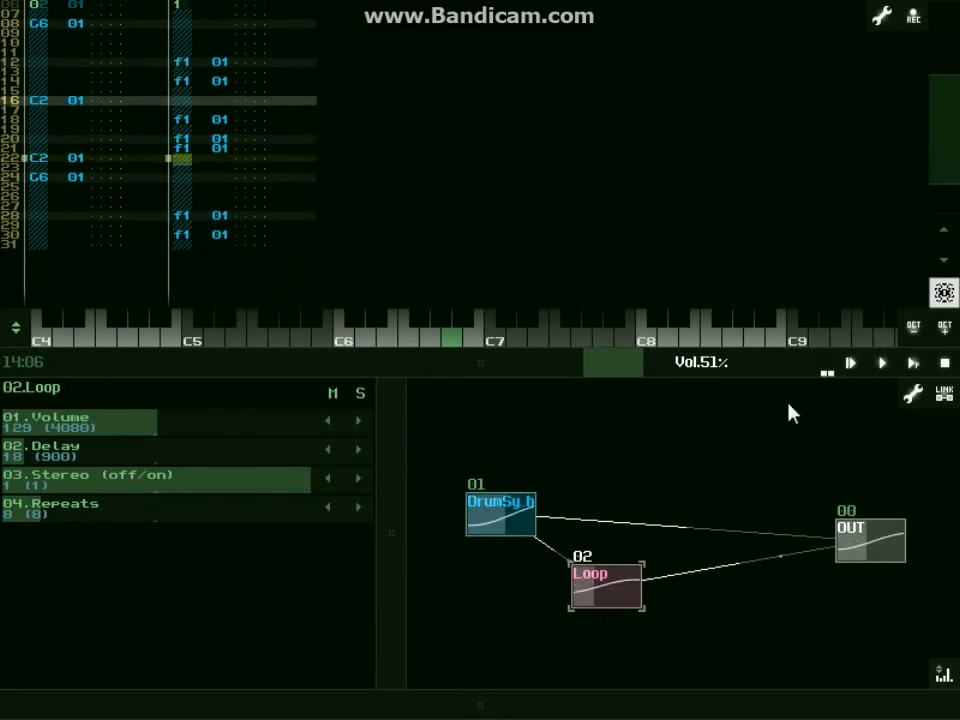
pyautogui.click(944, 365)
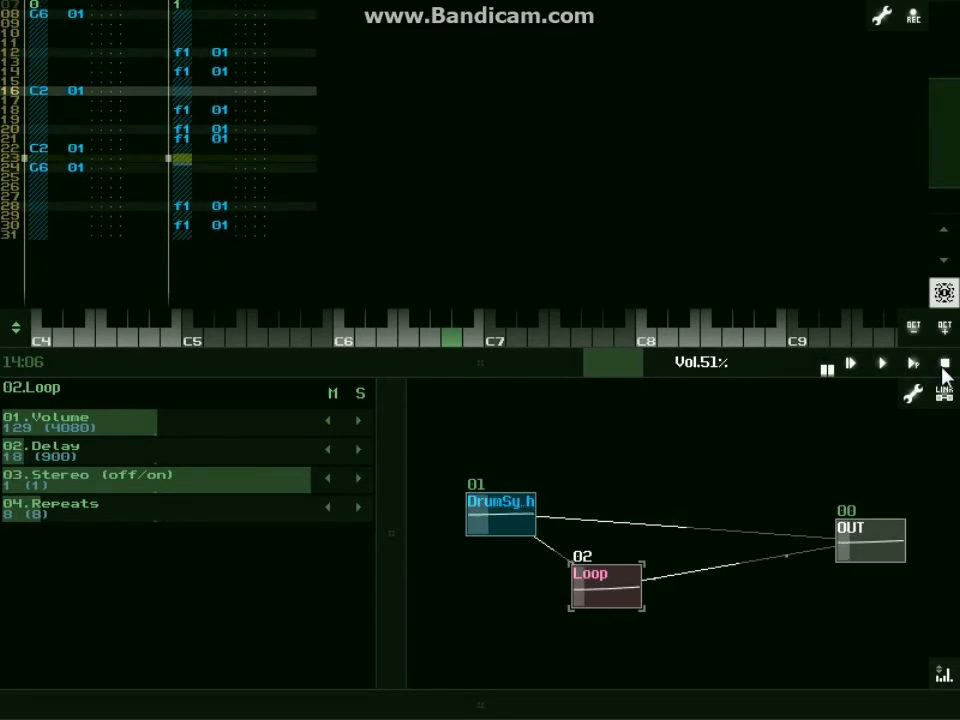
pyautogui.moveTo(43, 456); pyautogui.dragTo(60, 461)
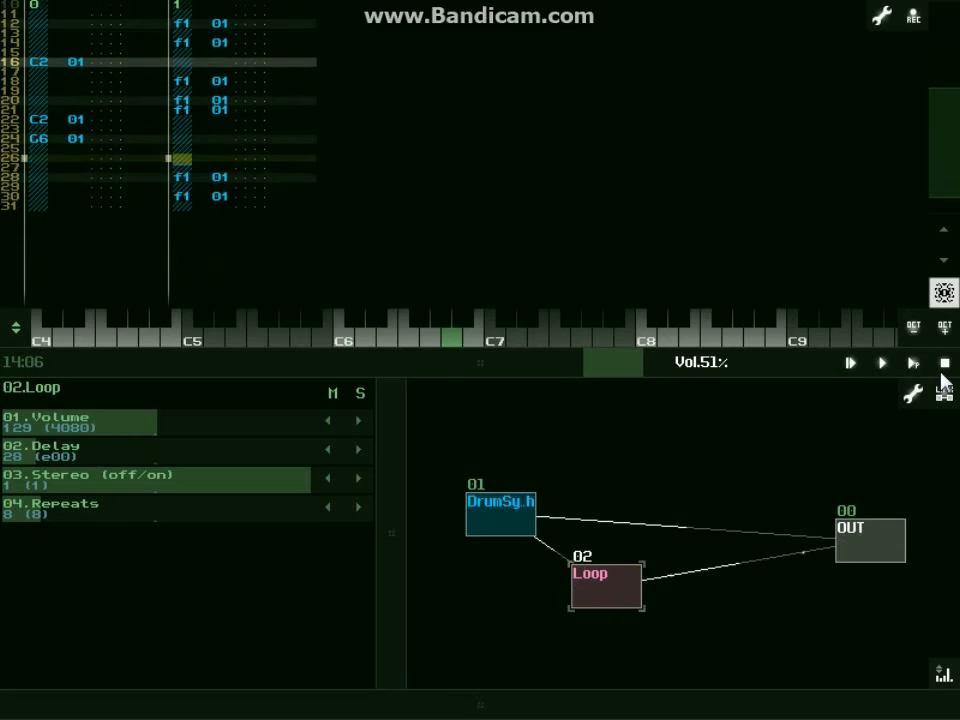
pyautogui.click(944, 364)
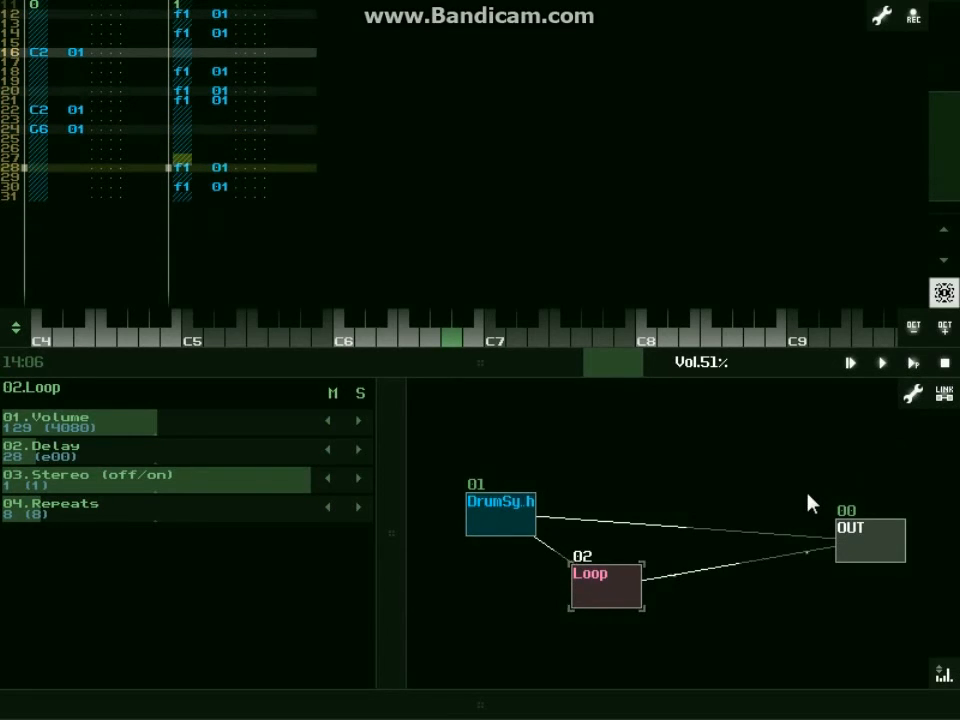